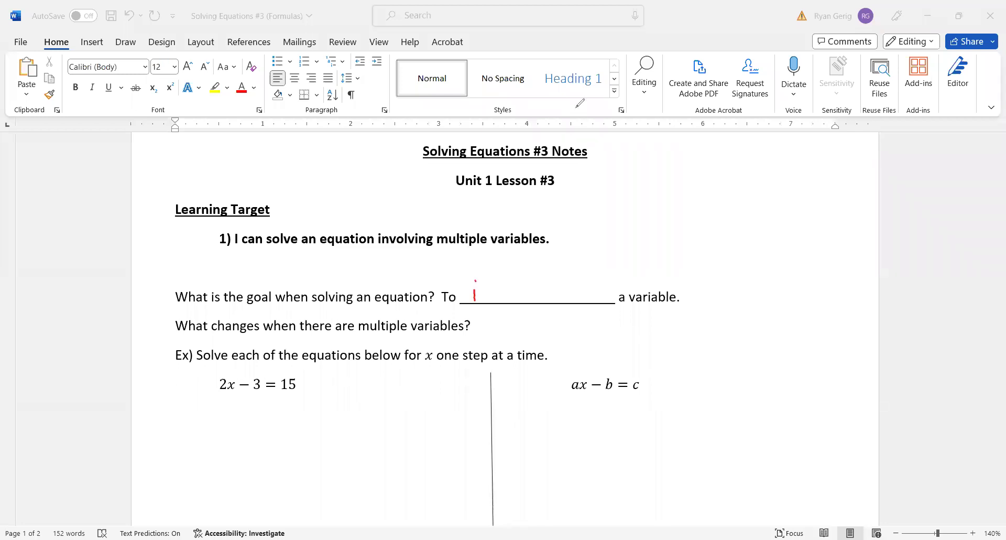
Handwrite 'isolate' on the blank after 'To' and scroll down to the Ex) examples
mouse_move(493, 288)
left_mouse_down()
mouse_move(485, 301)
mouse_move(566, 297)
mouse_move(571, 287)
left_mouse_up()
left_click_drag(575, 293, 586, 298)
left_click(990, 204)
left_click_drag(992, 204, 992, 242)
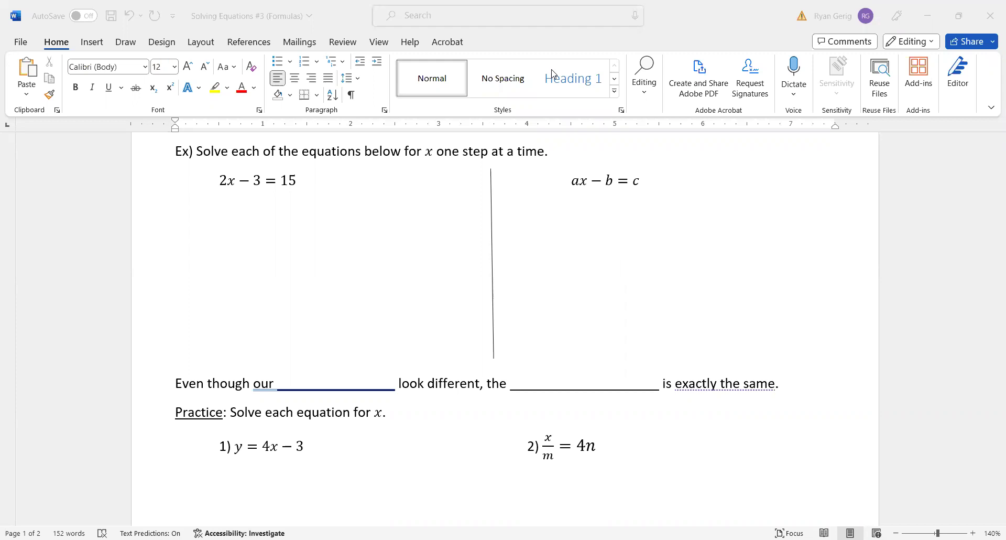
Under 2x − 3 = 15, add 3 to both sides in red, then divide by 2
mouse_move(243, 199)
left_mouse_down()
mouse_move(246, 208)
mouse_move(292, 204)
left_mouse_up()
left_click_drag(257, 175, 257, 202)
mouse_move(213, 235)
left_mouse_down()
mouse_move(233, 248)
mouse_move(331, 244)
left_mouse_up()
left_click_drag(327, 239, 345, 244)
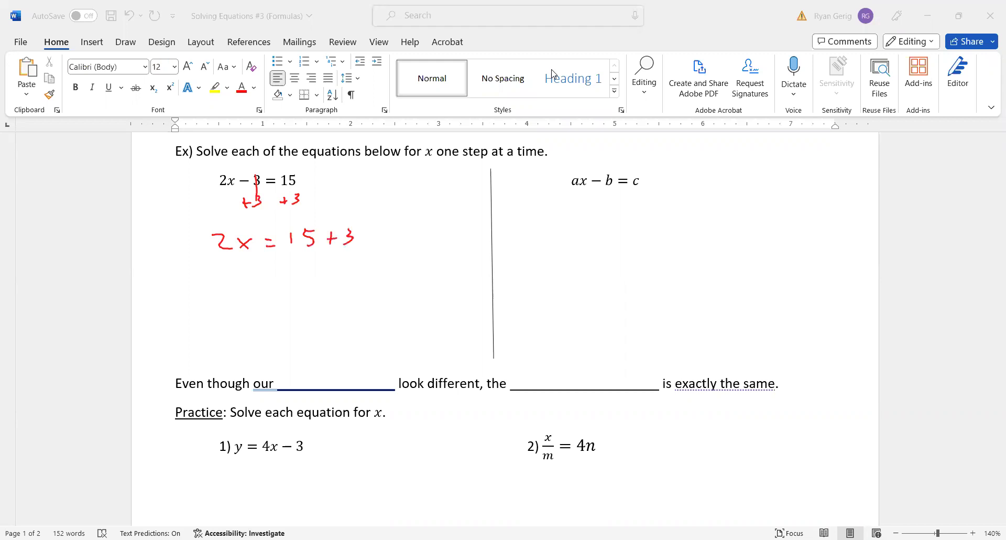
mouse_move(212, 253)
left_mouse_down()
mouse_move(249, 255)
mouse_move(234, 273)
left_mouse_up()
mouse_move(291, 254)
left_mouse_down()
mouse_move(354, 253)
mouse_move(321, 274)
left_mouse_up()
Write the red result line x = (15 + 3)/2
left_click_drag(228, 301, 238, 314)
mouse_move(238, 302)
left_mouse_down()
mouse_move(229, 314)
mouse_move(277, 301)
left_mouse_up()
left_click_drag(287, 291, 327, 298)
left_click(308, 294)
left_click_drag(267, 311, 338, 308)
left_click_drag(295, 321, 310, 329)
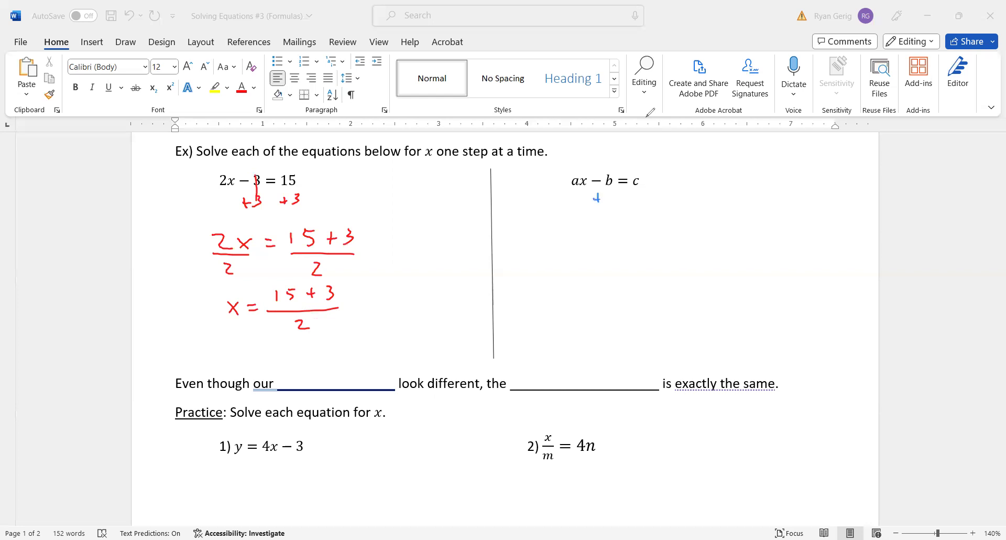
In blue, add b to both sides of ax − b = c to get ax = c + b
left_click_drag(608, 198, 609, 201)
mouse_move(400, 160)
left_mouse_down()
mouse_move(437, 158)
mouse_move(428, 166)
left_mouse_up()
left_click_drag(628, 199, 639, 199)
left_click_drag(645, 191, 649, 203)
left_click_drag(581, 237, 588, 240)
mouse_move(597, 231)
left_mouse_down()
mouse_move(607, 241)
mouse_move(598, 242)
mouse_move(631, 234)
left_mouse_up()
left_click_drag(618, 239, 672, 233)
mouse_move(668, 228)
left_mouse_down()
mouse_move(667, 238)
mouse_move(686, 236)
left_mouse_up()
Divide by a to get x = (c + b)/a, then circle both x results in green
mouse_move(566, 249)
left_mouse_down()
mouse_move(622, 247)
mouse_move(587, 262)
mouse_move(602, 263)
mouse_move(692, 243)
mouse_move(661, 262)
mouse_move(678, 265)
left_mouse_up()
mouse_move(580, 299)
left_mouse_down()
mouse_move(594, 311)
mouse_move(584, 311)
left_mouse_up()
left_click_drag(611, 301, 665, 295)
left_click_drag(659, 289, 679, 292)
mouse_move(679, 289)
left_mouse_down()
mouse_move(688, 300)
mouse_move(659, 317)
mouse_move(676, 322)
left_mouse_up()
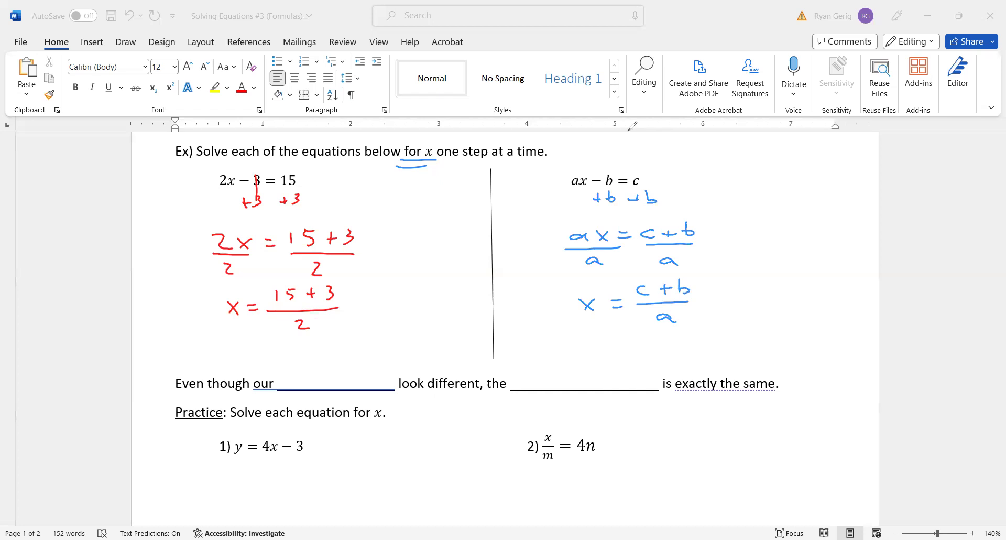
mouse_move(383, 273)
left_mouse_down()
mouse_move(377, 347)
mouse_move(704, 329)
mouse_move(452, 267)
mouse_move(326, 279)
left_mouse_up()
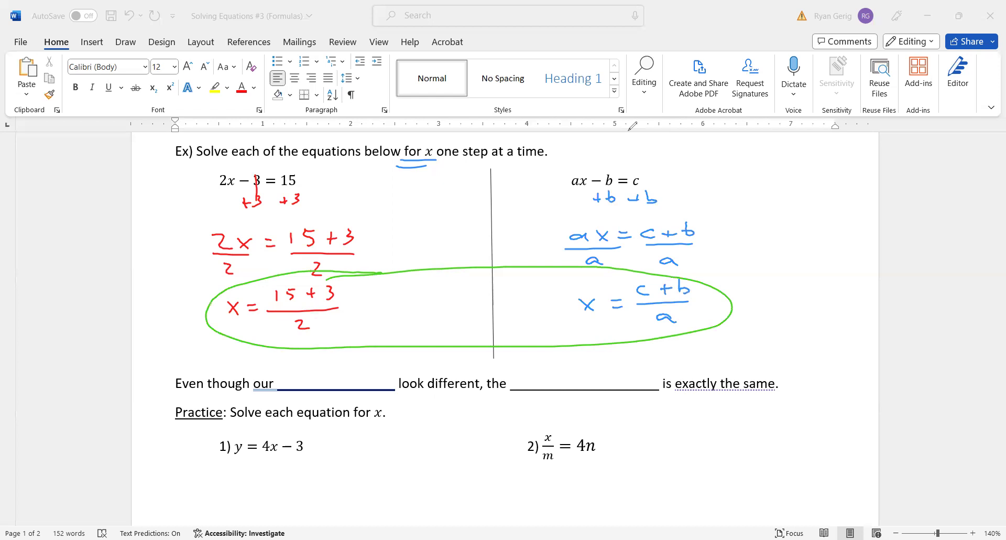
Draw a green arrow and copy x = (c + b)/a beside it, circled
mouse_move(710, 297)
left_mouse_down()
mouse_move(759, 269)
mouse_move(758, 282)
mouse_move(789, 281)
left_mouse_up()
mouse_move(803, 271)
left_mouse_down()
mouse_move(820, 278)
mouse_move(805, 288)
mouse_move(832, 287)
left_mouse_up()
left_click_drag(810, 301, 818, 309)
left_click_drag(747, 295, 758, 303)
mouse_move(757, 294)
left_mouse_down()
mouse_move(748, 303)
mouse_move(783, 299)
left_mouse_up()
mouse_move(829, 249)
left_mouse_down()
mouse_move(776, 315)
mouse_move(825, 250)
left_mouse_up()
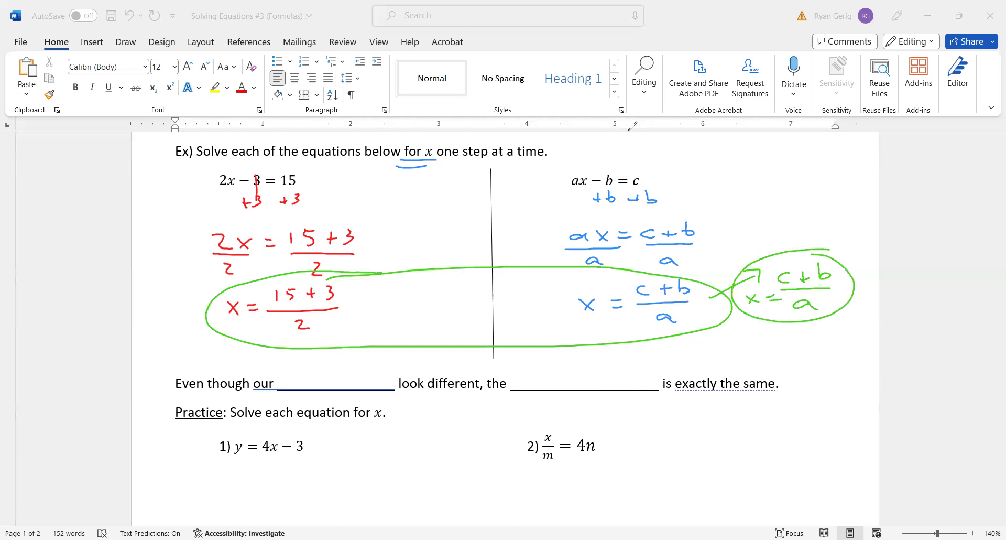
Reduce x = (15 + 3)/2 to 18/2 = 9 and circle x = 9
mouse_move(355, 303)
left_mouse_down()
mouse_move(383, 307)
mouse_move(439, 273)
mouse_move(452, 295)
left_mouse_up()
mouse_move(425, 309)
left_mouse_down()
mouse_move(448, 315)
mouse_move(473, 295)
left_mouse_up()
left_click_drag(461, 303, 490, 309)
left_click_drag(379, 349, 390, 362)
mouse_move(393, 348)
left_mouse_down()
mouse_move(385, 362)
mouse_move(428, 357)
left_mouse_up()
mouse_move(438, 344)
left_mouse_down()
mouse_move(438, 362)
mouse_move(463, 361)
mouse_move(414, 332)
left_mouse_up()
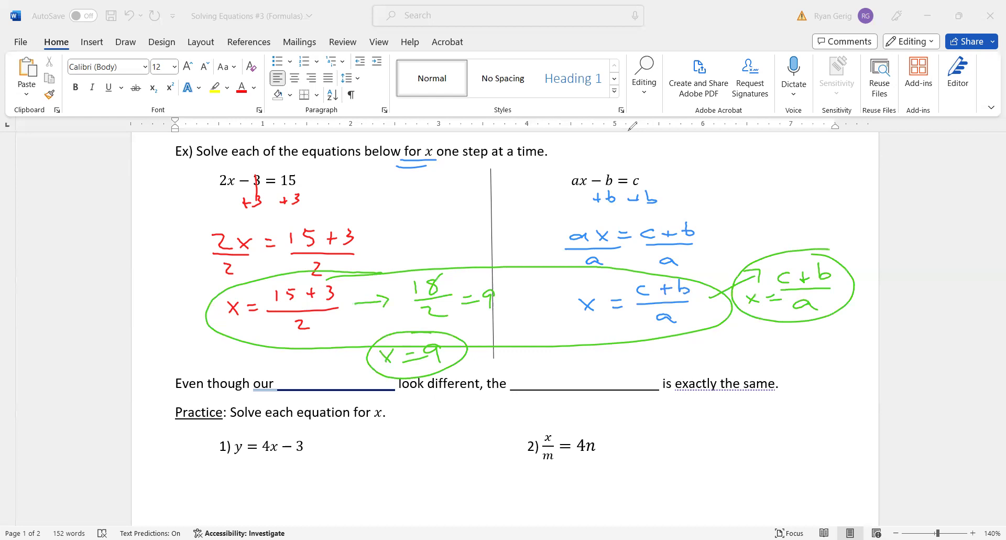
Start filling the blanks after 'our' and 'the', writing 'process'
left_click_drag(295, 378, 379, 384)
mouse_move(519, 382)
left_mouse_down()
mouse_move(519, 398)
mouse_move(547, 378)
mouse_move(577, 387)
left_mouse_up()
left_click_drag(580, 383, 617, 387)
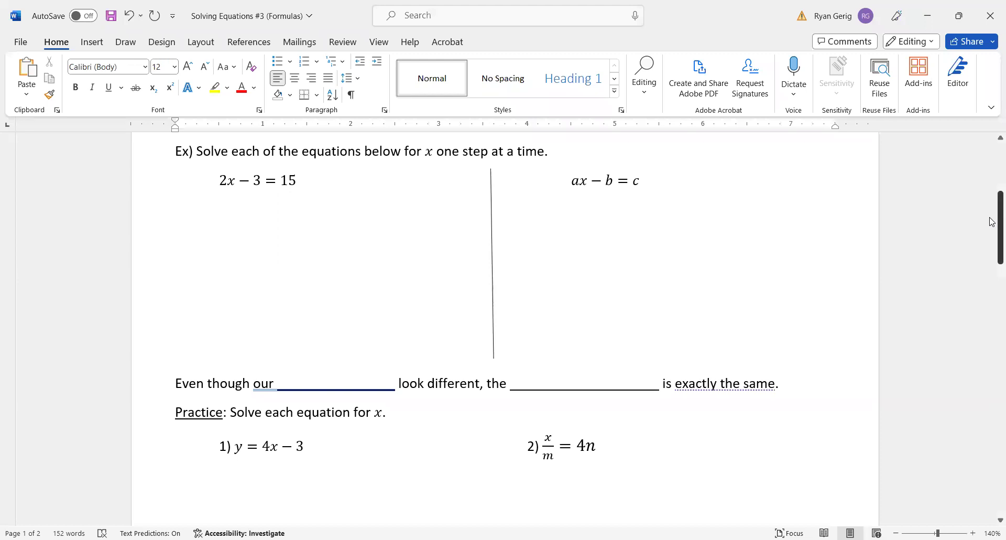
Scroll to the Practice section, enable screen drawing with Ctrl+2, and underline the instructions
left_click_drag(992, 221, 991, 271)
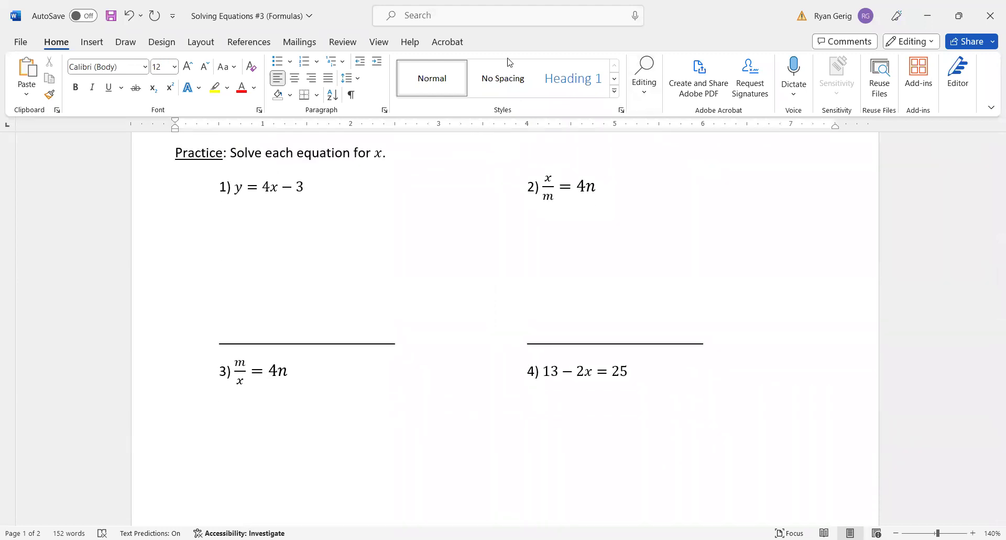
key("ctrl+2")
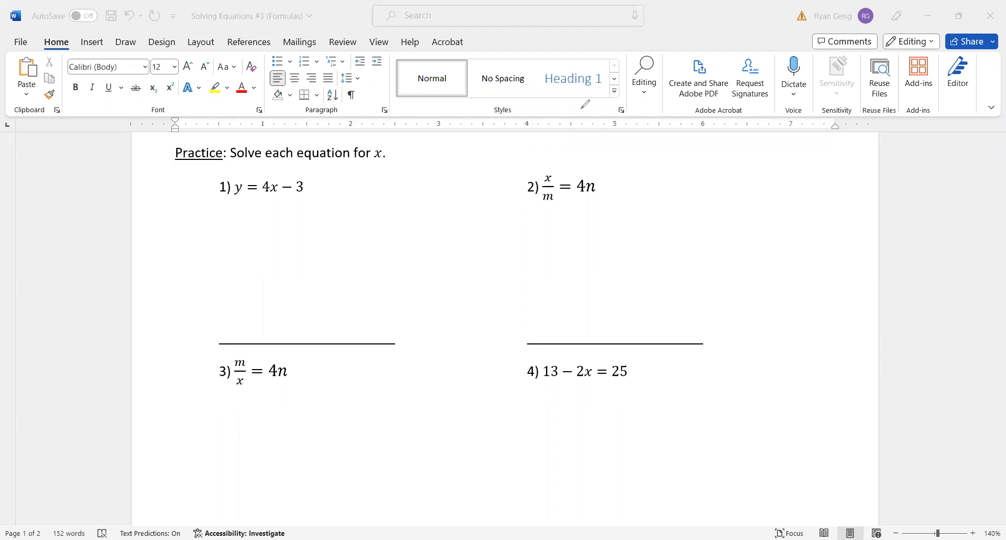
left_click_drag(234, 165, 380, 163)
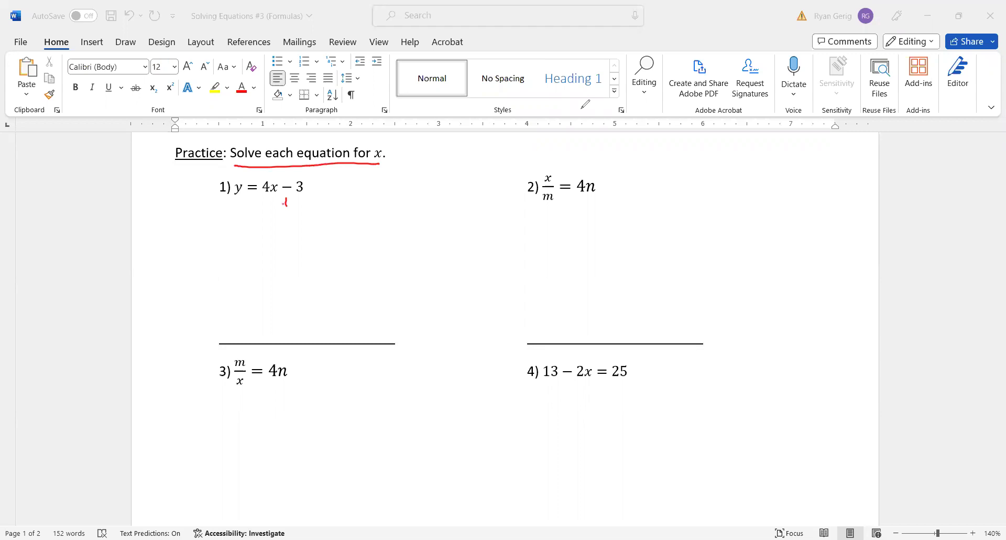
In red, add 3 to both sides of y = 4x − 3 and divide by 4
left_click_drag(296, 198, 300, 199)
mouse_move(221, 205)
left_mouse_down()
mouse_move(230, 204)
mouse_move(217, 233)
left_mouse_up()
mouse_move(221, 225)
left_mouse_down()
mouse_move(214, 245)
mouse_move(231, 237)
left_mouse_up()
left_click_drag(226, 233, 274, 229)
left_click_drag(267, 233, 296, 229)
mouse_move(293, 221)
left_mouse_down()
mouse_move(295, 234)
mouse_move(328, 241)
mouse_move(308, 260)
left_mouse_up()
mouse_move(208, 248)
left_mouse_down()
mouse_move(254, 247)
mouse_move(241, 265)
left_mouse_up()
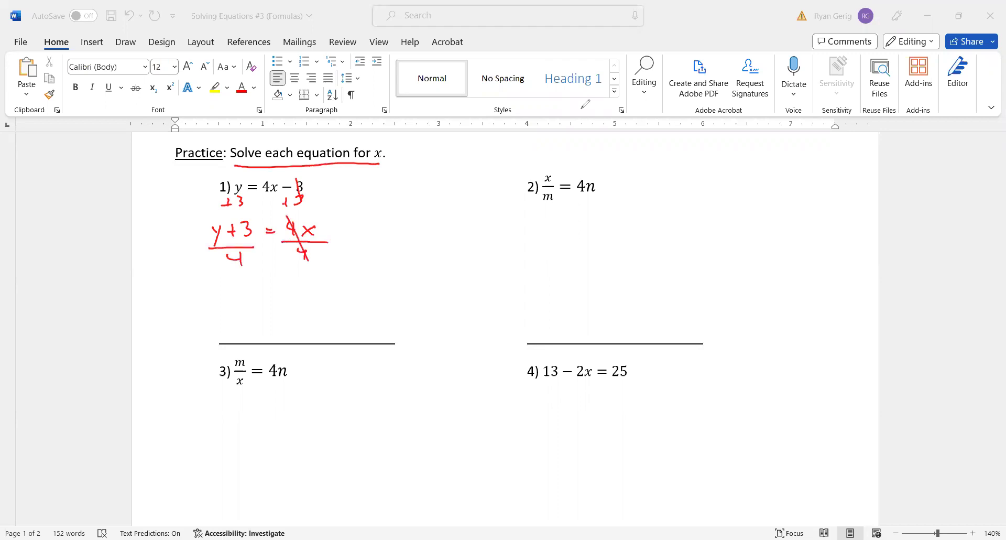
Write the answer x = (y + 3)/4 for problem 1
left_click_drag(239, 324, 249, 336)
mouse_move(248, 324)
left_mouse_down()
mouse_move(239, 336)
mouse_move(270, 328)
left_mouse_up()
left_click_drag(260, 333, 271, 333)
left_click_drag(298, 303, 295, 317)
mouse_move(313, 300)
left_mouse_down()
mouse_move(313, 309)
mouse_move(332, 305)
mouse_move(337, 319)
mouse_move(315, 337)
left_mouse_up()
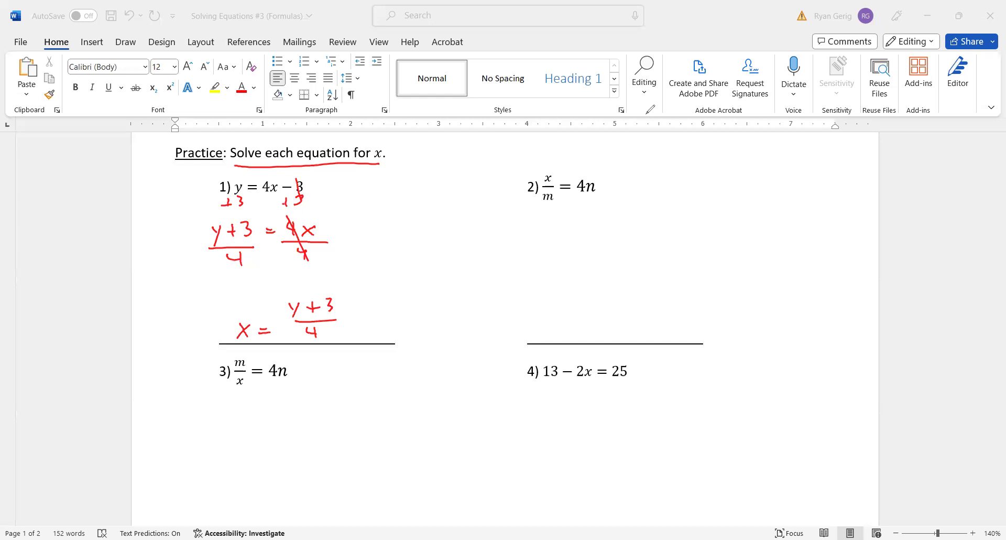
In blue, multiply both sides of x/m = 4n by m to get x = 4n·m
left_click_drag(500, 173, 516, 159)
left_click_drag(543, 200, 552, 192)
left_click_drag(539, 226, 553, 238)
mouse_move(552, 225)
left_mouse_down()
mouse_move(545, 237)
mouse_move(578, 235)
left_mouse_up()
left_click_drag(589, 221, 598, 232)
mouse_move(595, 223)
left_mouse_down()
mouse_move(596, 239)
mouse_move(652, 242)
left_mouse_up()
Write x = 4nm on problem 2's answer line
left_click_drag(546, 325, 560, 339)
left_click_drag(560, 322, 547, 340)
left_click_drag(568, 330, 584, 332)
mouse_move(597, 321)
left_mouse_down()
mouse_move(595, 330)
mouse_move(611, 329)
left_mouse_up()
mouse_move(605, 319)
left_mouse_down()
mouse_move(607, 340)
mouse_move(650, 338)
left_mouse_up()
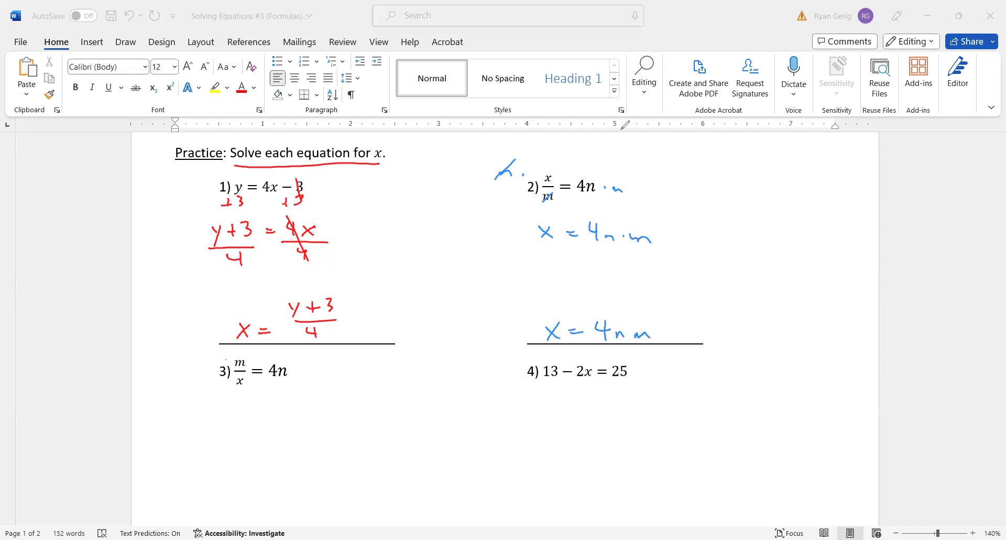
In green, multiply both sides of m/x = 4n by x to get m = 4nx
mouse_move(218, 351)
left_mouse_down()
mouse_move(202, 366)
mouse_move(241, 384)
left_mouse_up()
mouse_move(312, 369)
left_mouse_down()
mouse_move(322, 378)
mouse_move(309, 377)
left_mouse_up()
left_click_drag(227, 412, 296, 405)
left_click(267, 402)
mouse_move(296, 395)
left_mouse_down()
mouse_move(296, 407)
mouse_move(324, 412)
left_mouse_up()
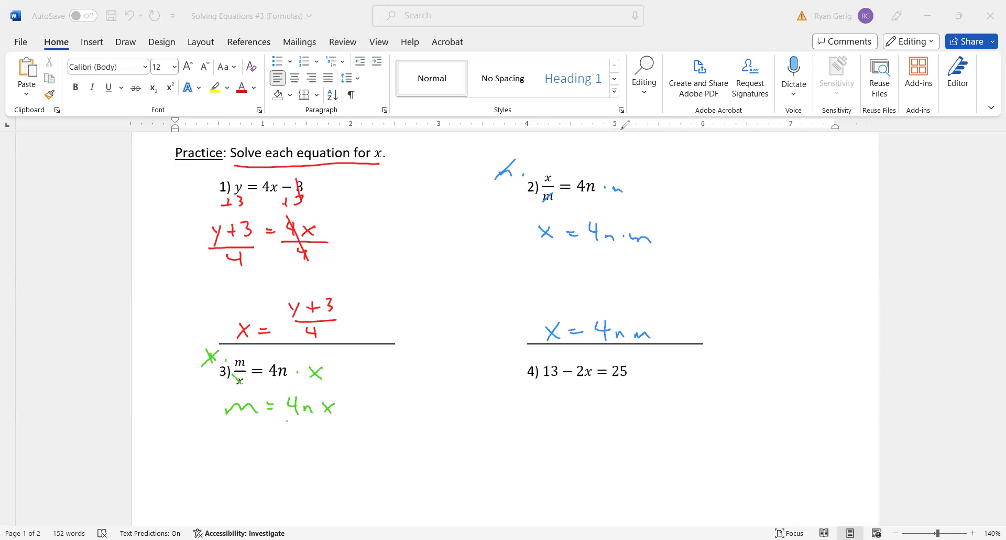
Divide both sides by 4n, cancel it, and write the answer x = m/4n
mouse_move(286, 420)
left_mouse_down()
mouse_move(341, 421)
mouse_move(304, 443)
mouse_move(325, 438)
left_mouse_up()
mouse_move(223, 421)
left_mouse_down()
mouse_move(262, 421)
mouse_move(231, 446)
mouse_move(250, 444)
left_mouse_up()
left_click_drag(260, 495, 263, 514)
left_click(290, 499)
left_click_drag(290, 393, 331, 444)
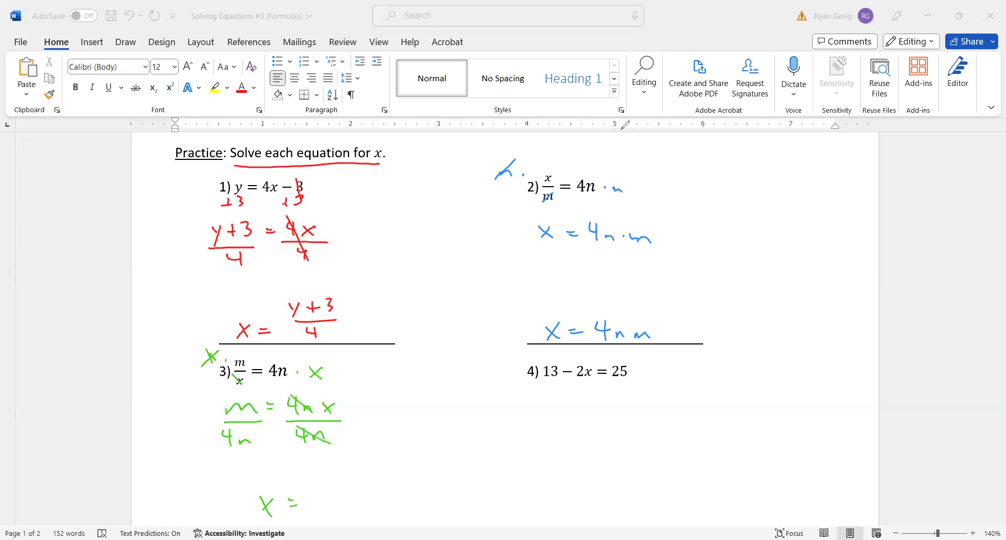
mouse_move(321, 479)
left_mouse_down()
mouse_move(360, 487)
mouse_move(327, 518)
mouse_move(346, 514)
left_mouse_up()
In orange, subtract 13 from both sides of 13 − 2x = 25 to get −2x = 12, then divide by −2
left_click_drag(551, 386, 550, 395)
mouse_move(618, 383)
left_mouse_down()
mouse_move(618, 395)
mouse_move(628, 392)
left_mouse_up()
left_click_drag(566, 416, 592, 427)
mouse_move(591, 416)
left_mouse_down()
mouse_move(584, 427)
mouse_move(610, 425)
left_mouse_up()
mouse_move(627, 413)
left_mouse_down()
mouse_move(627, 427)
mouse_move(646, 427)
left_mouse_up()
mouse_move(555, 437)
left_mouse_down()
mouse_move(604, 435)
mouse_move(592, 456)
mouse_move(644, 438)
mouse_move(635, 451)
mouse_move(658, 456)
left_mouse_up()
Write the answer x = −6 and scroll down to problems 5 and 6
left_click_drag(587, 503, 599, 511)
left_click(614, 500)
mouse_move(599, 502)
left_mouse_down()
mouse_move(586, 514)
mouse_move(627, 506)
left_mouse_up()
mouse_move(635, 506)
left_mouse_down()
mouse_move(655, 507)
mouse_move(662, 521)
mouse_move(638, 478)
left_mouse_up()
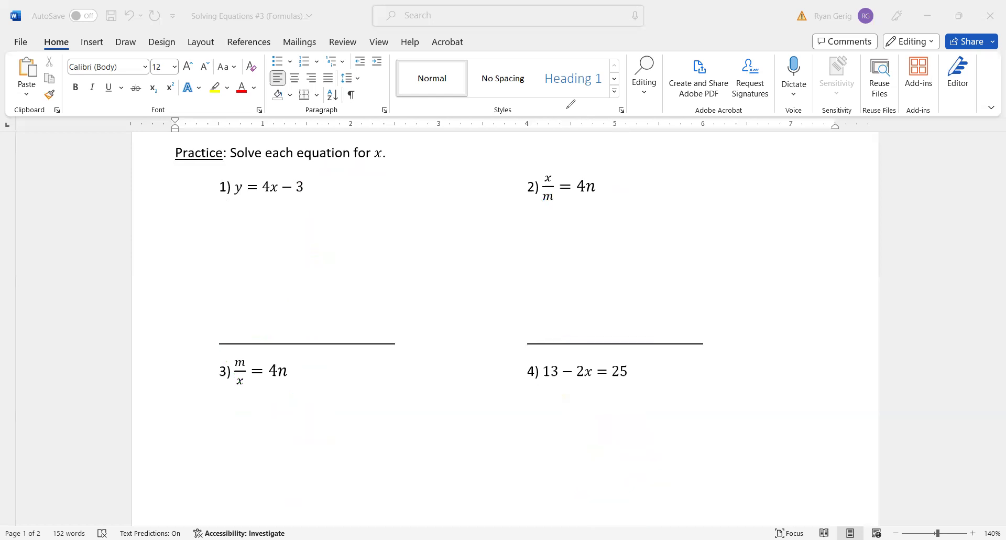
left_click_drag(996, 282, 993, 377)
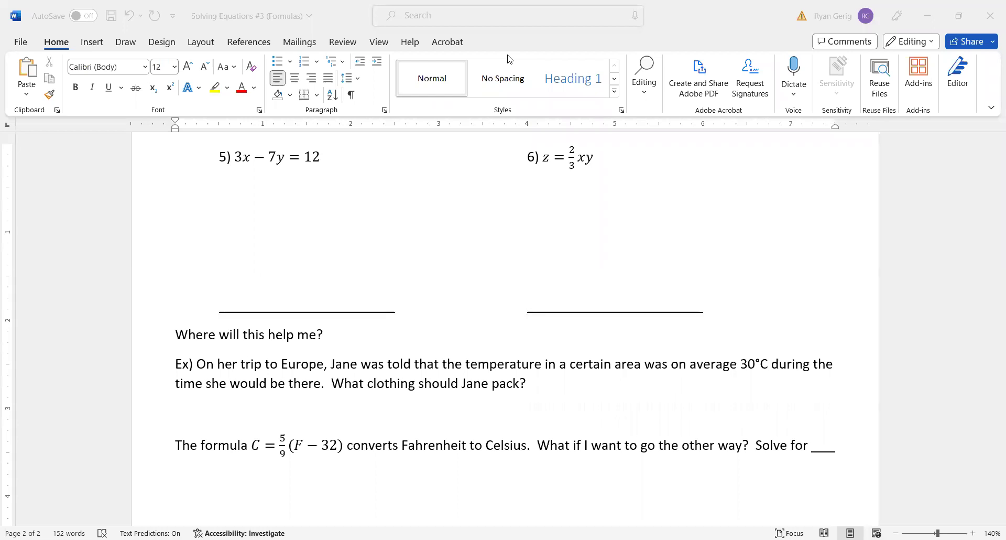
In red, add 7y to both sides of 3x − 7y = 12, then divide 3x = 12 + 7y by 3
mouse_move(263, 169)
left_mouse_down()
mouse_move(296, 182)
mouse_move(348, 182)
left_mouse_up()
left_click_drag(275, 147, 295, 181)
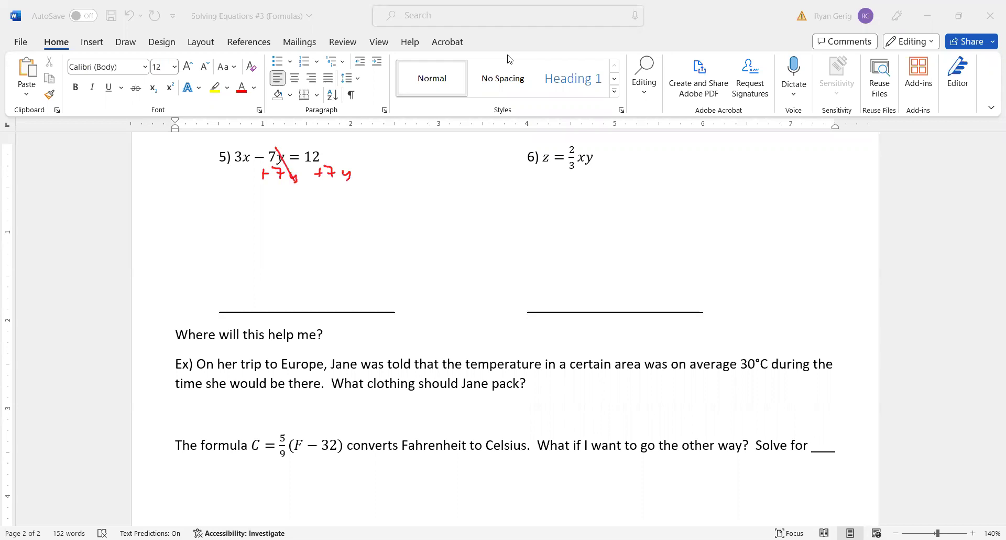
left_click(235, 221)
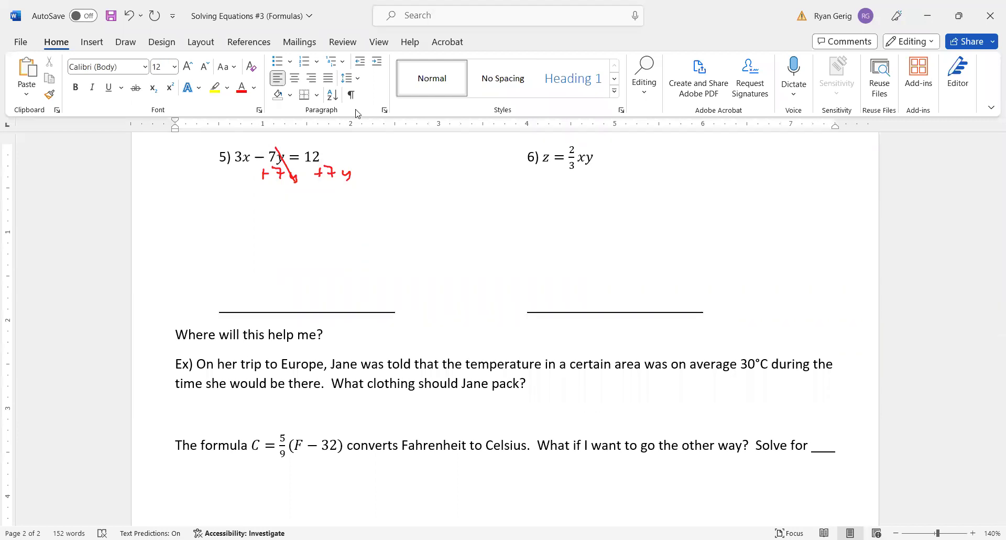
mouse_move(239, 202)
left_mouse_down()
mouse_move(242, 219)
mouse_move(269, 219)
left_mouse_up()
mouse_move(269, 206)
left_mouse_down()
mouse_move(257, 219)
mouse_move(338, 208)
left_mouse_up()
mouse_move(350, 200)
left_mouse_down()
mouse_move(359, 203)
mouse_move(355, 217)
mouse_move(378, 211)
mouse_move(371, 224)
left_mouse_up()
mouse_move(233, 228)
left_mouse_down()
mouse_move(273, 226)
mouse_move(245, 249)
left_mouse_up()
mouse_move(299, 225)
left_mouse_down()
mouse_move(381, 224)
mouse_move(332, 249)
left_mouse_up()
Write the answer x = (12 + 7y)/3 on problem 5's line
left_click_drag(232, 293, 267, 296)
left_click_drag(257, 300, 315, 283)
mouse_move(306, 276)
left_mouse_down()
mouse_move(339, 276)
mouse_move(345, 287)
left_mouse_up()
mouse_move(282, 295)
left_mouse_down()
mouse_move(355, 290)
mouse_move(315, 308)
left_mouse_up()
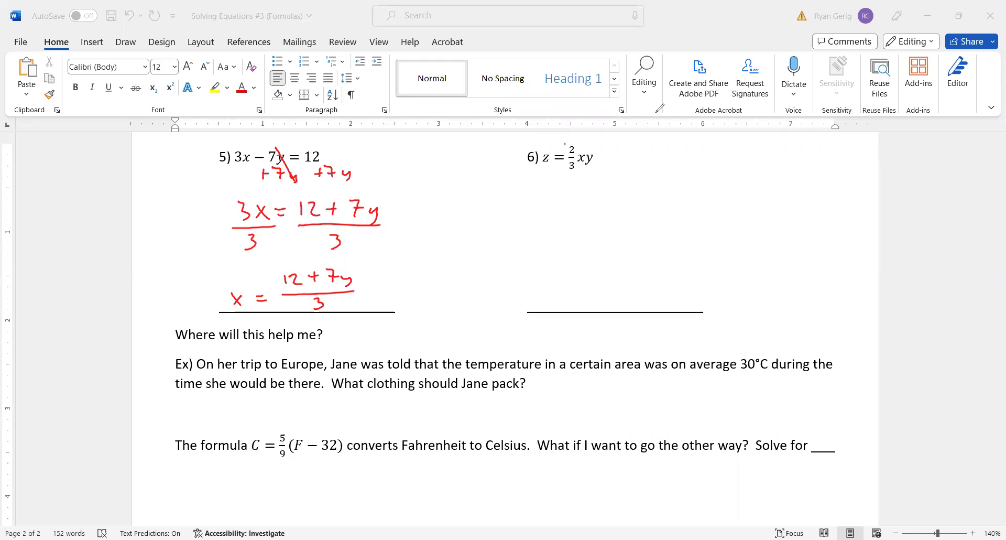
In blue, multiply both sides of z = 2/3 xy by 3 to get 3z = 2xy
left_click_drag(553, 137, 575, 168)
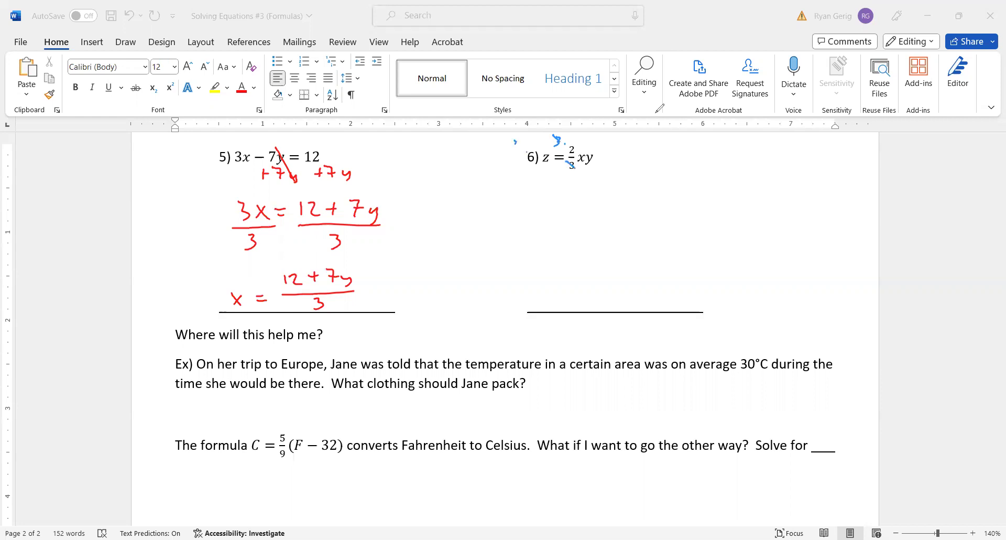
left_click_drag(515, 141, 519, 152)
mouse_move(523, 188)
left_mouse_down()
mouse_move(522, 200)
mouse_move(571, 197)
left_mouse_up()
mouse_move(593, 188)
left_mouse_down()
mouse_move(599, 202)
mouse_move(615, 201)
left_mouse_up()
mouse_move(617, 192)
left_mouse_down()
mouse_move(604, 201)
mouse_move(623, 210)
mouse_move(653, 204)
left_mouse_up()
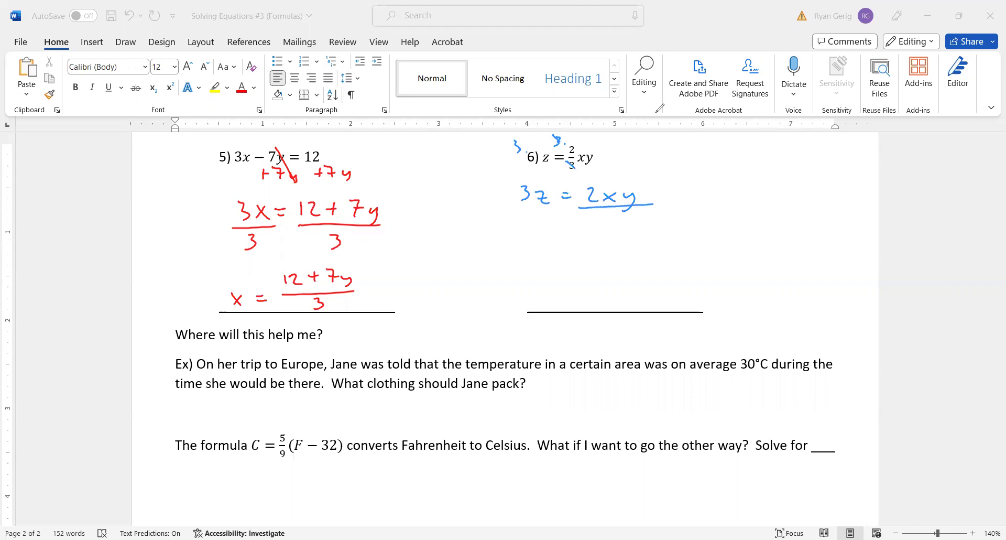
Divide both sides by 2y, cancel terms, and write the answer x = 3z/2y
mouse_move(591, 217)
left_mouse_down()
mouse_move(624, 232)
mouse_move(637, 190)
left_mouse_up()
left_click_drag(622, 228, 635, 214)
mouse_move(604, 185)
left_mouse_down()
mouse_move(585, 204)
mouse_move(592, 232)
left_mouse_up()
mouse_move(514, 212)
left_mouse_down()
mouse_move(552, 211)
mouse_move(526, 234)
mouse_move(537, 245)
left_mouse_up()
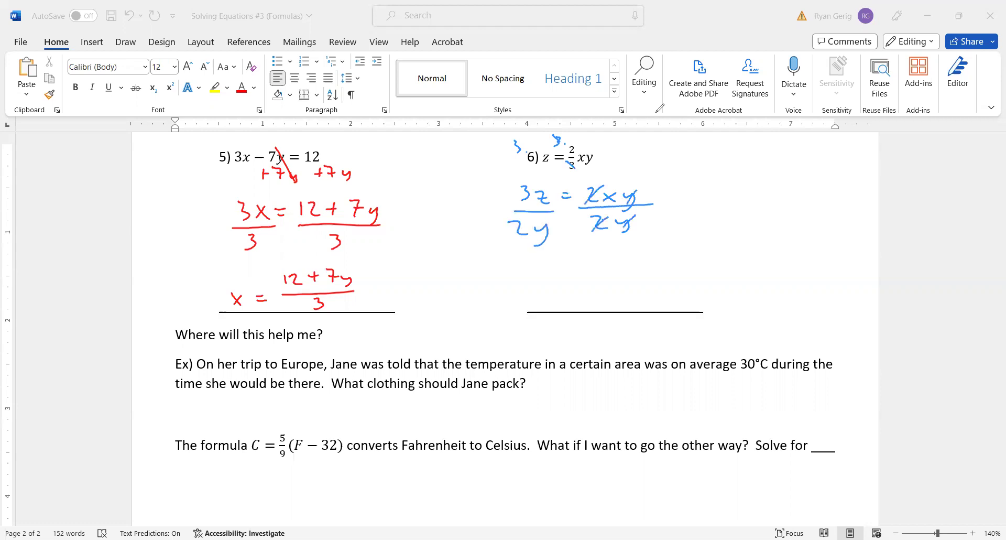
mouse_move(549, 288)
left_mouse_down()
mouse_move(561, 303)
mouse_move(548, 305)
mouse_move(583, 294)
left_mouse_up()
left_click_drag(575, 301, 585, 301)
mouse_move(606, 263)
left_mouse_down()
mouse_move(608, 281)
mouse_move(640, 272)
mouse_move(616, 308)
mouse_move(637, 319)
mouse_move(624, 323)
left_mouse_up()
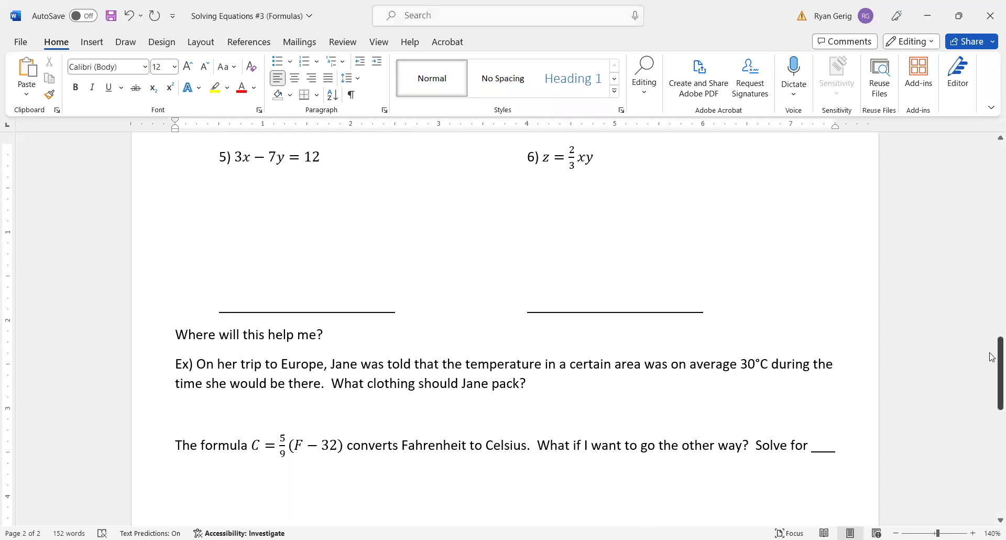
Scroll down to the Celsius-to-Fahrenheit formula and ink F in the Solve for blank
left_click_drag(991, 356, 992, 391)
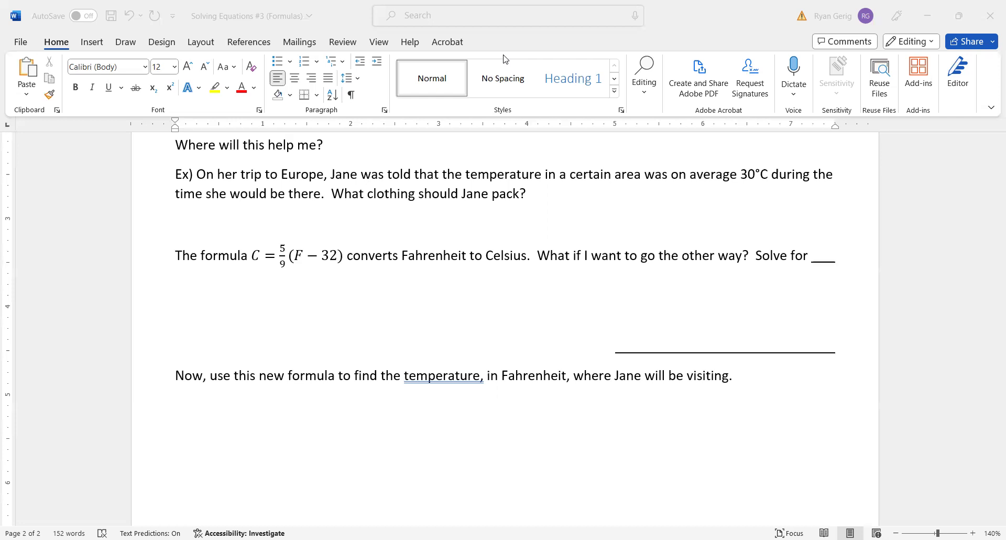
mouse_move(812, 244)
left_mouse_down()
mouse_move(811, 257)
mouse_move(826, 240)
mouse_move(827, 251)
left_mouse_up()
Multiply both sides by 9 to write 9C = 5(F − 32), with arcs distributing the 5
left_click_drag(274, 235, 237, 245)
mouse_move(256, 284)
left_mouse_down()
mouse_move(255, 302)
mouse_move(351, 299)
mouse_move(364, 284)
mouse_move(361, 294)
mouse_move(386, 294)
left_mouse_up()
left_click(376, 295)
mouse_move(391, 286)
left_mouse_down()
mouse_move(396, 298)
mouse_move(428, 297)
left_mouse_up()
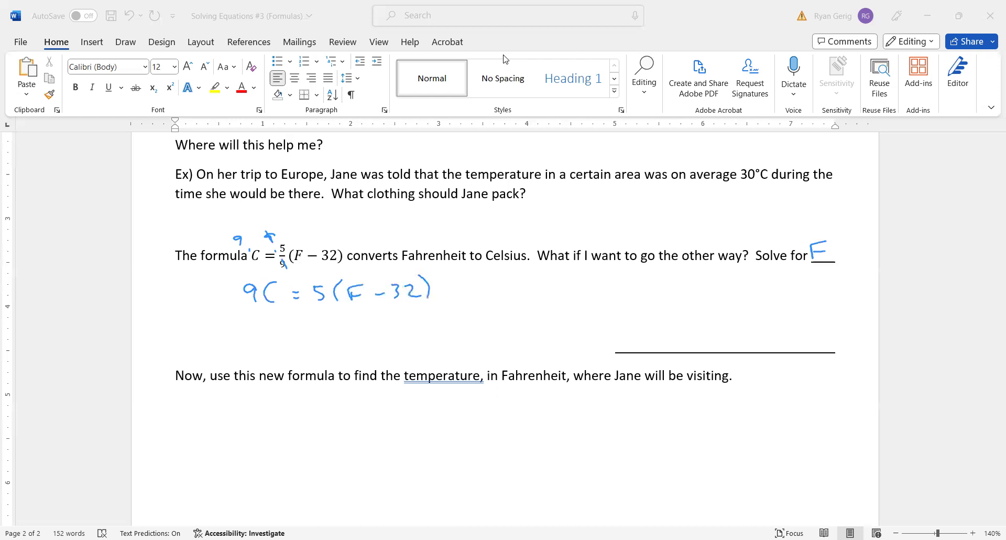
left_click_drag(323, 273, 349, 278)
left_click_drag(349, 271, 391, 277)
Write the distributed line 9C = 5F − 160
mouse_move(262, 320)
left_mouse_down()
mouse_move(253, 324)
mouse_move(260, 335)
left_mouse_up()
mouse_move(282, 320)
left_mouse_down()
mouse_move(270, 330)
mouse_move(283, 339)
left_mouse_up()
left_click_drag(298, 330, 308, 332)
mouse_move(324, 322)
left_mouse_down()
mouse_move(322, 338)
mouse_move(334, 321)
left_mouse_up()
mouse_move(343, 317)
left_mouse_down()
mouse_move(345, 332)
mouse_move(360, 316)
left_mouse_up()
left_click_drag(345, 325, 383, 326)
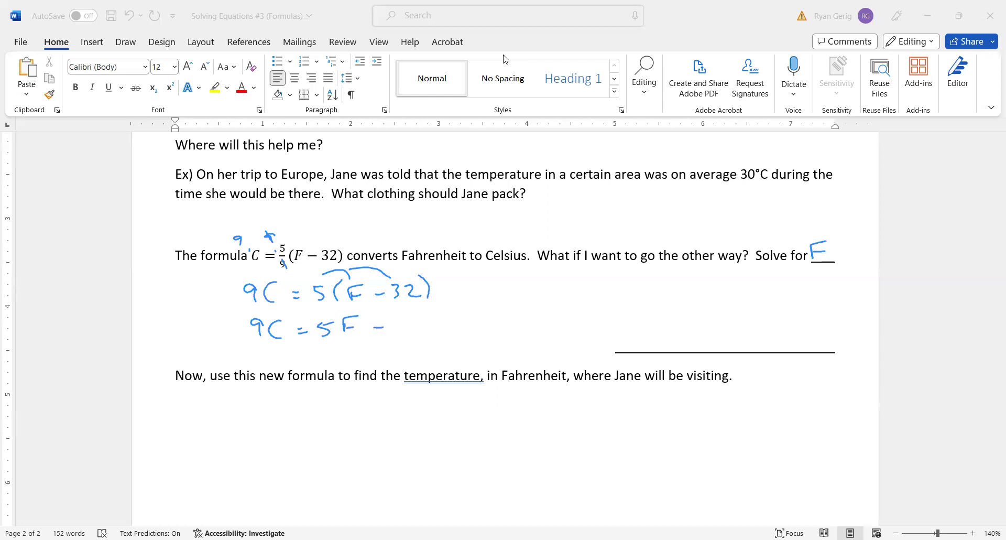
mouse_move(400, 318)
left_mouse_down()
mouse_move(398, 334)
mouse_move(431, 319)
left_mouse_up()
Add 160 to both sides, cancelling the −160 against +160
mouse_move(379, 341)
left_mouse_down()
mouse_move(379, 352)
mouse_move(399, 348)
left_mouse_up()
mouse_move(424, 342)
left_mouse_down()
mouse_move(420, 350)
mouse_move(434, 316)
left_mouse_up()
left_click_drag(252, 351, 264, 350)
mouse_move(259, 344)
left_mouse_down()
mouse_move(260, 357)
mouse_move(296, 350)
left_mouse_up()
Write (9C + 160)/5 = 5F/5, cancelling the 5s on the F side
mouse_move(520, 283)
left_mouse_down()
mouse_move(508, 287)
mouse_move(519, 298)
mouse_move(572, 291)
left_mouse_up()
mouse_move(582, 282)
left_mouse_down()
mouse_move(583, 294)
mouse_move(608, 295)
mouse_move(613, 282)
left_mouse_up()
left_click_drag(511, 310, 617, 303)
left_click_drag(557, 317, 555, 332)
left_click_drag(558, 316, 570, 315)
left_click_drag(637, 283, 651, 286)
left_click_drag(666, 274, 668, 289)
mouse_move(669, 276)
left_mouse_down()
mouse_move(679, 275)
mouse_move(683, 288)
left_mouse_up()
mouse_move(681, 278)
left_mouse_down()
mouse_move(703, 269)
mouse_move(692, 281)
left_mouse_up()
mouse_move(665, 297)
left_mouse_down()
mouse_move(701, 295)
mouse_move(680, 318)
left_mouse_up()
mouse_move(678, 305)
left_mouse_down()
mouse_move(693, 305)
mouse_move(682, 328)
mouse_move(655, 331)
mouse_move(674, 340)
left_mouse_up()
Write the result F = (9C + 160)/5
left_click_drag(664, 346, 675, 344)
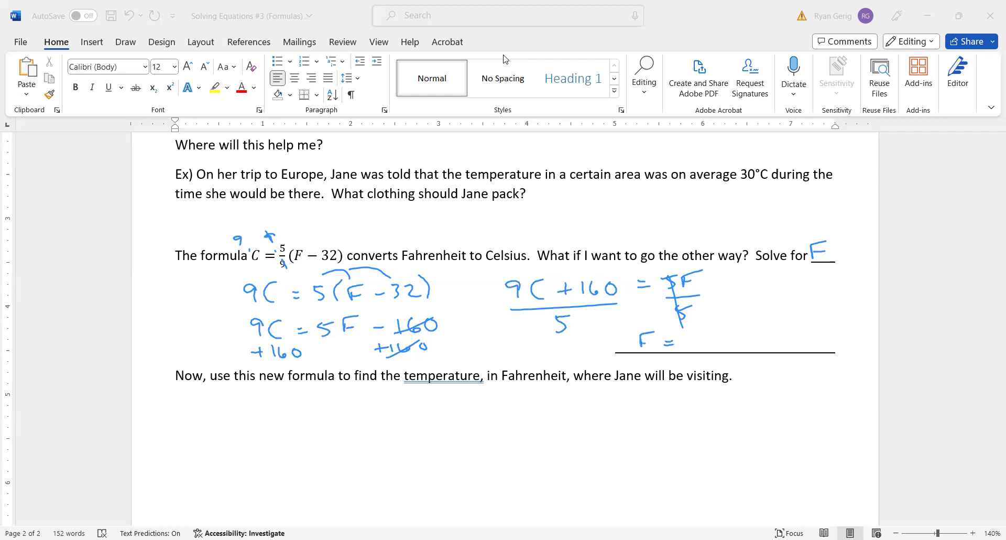
mouse_move(709, 314)
left_mouse_down()
mouse_move(730, 327)
mouse_move(756, 320)
left_mouse_up()
mouse_move(750, 314)
left_mouse_down()
mouse_move(750, 326)
mouse_move(797, 324)
left_mouse_up()
mouse_move(715, 338)
left_mouse_down()
mouse_move(792, 333)
mouse_move(753, 353)
mouse_move(766, 339)
left_mouse_up()
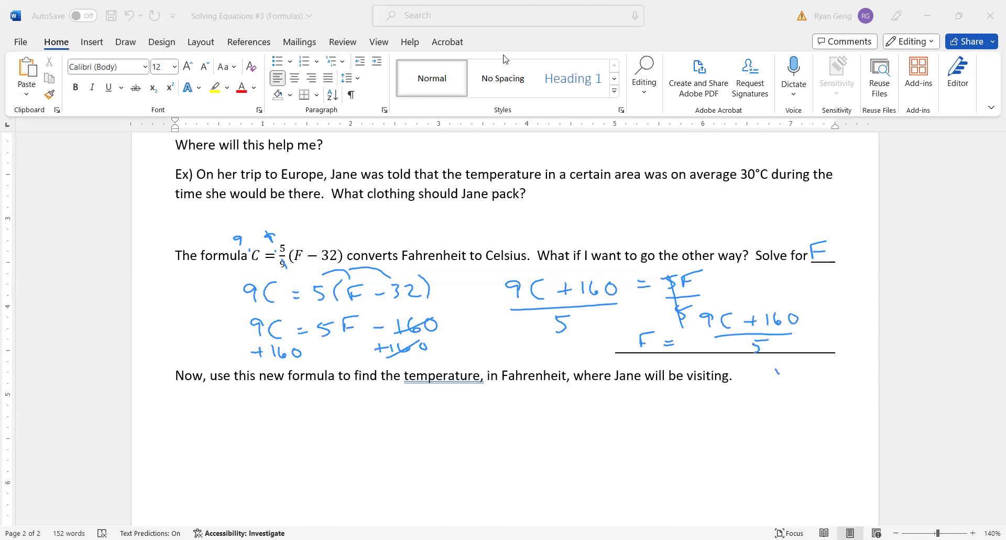
Add the equivalent form 'or 9/5 C + 32' beside the result
mouse_move(775, 369)
left_mouse_down()
mouse_move(796, 381)
mouse_move(776, 404)
left_mouse_up()
left_click_drag(778, 392, 834, 388)
left_click_drag(829, 383, 865, 386)
left_click_drag(808, 357, 839, 357)
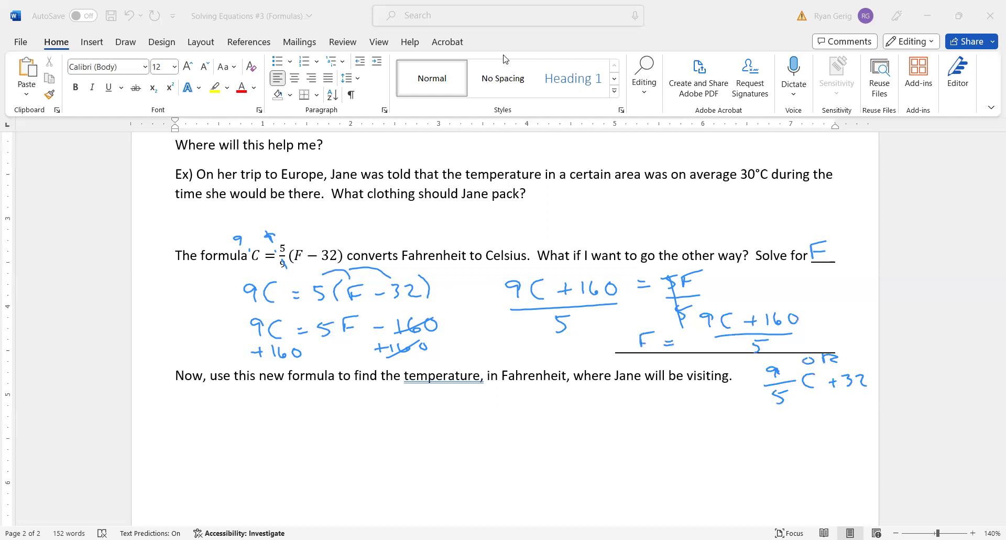
Substitute 30 into the formula, writing (9(30) + 160)/5
mouse_move(353, 407)
left_mouse_down()
mouse_move(336, 406)
mouse_move(345, 422)
mouse_move(386, 413)
mouse_move(378, 420)
left_mouse_up()
mouse_move(396, 405)
left_mouse_down()
mouse_move(390, 417)
mouse_move(396, 406)
mouse_move(401, 423)
mouse_move(427, 412)
left_mouse_up()
mouse_move(439, 404)
left_mouse_down()
mouse_move(455, 415)
mouse_move(473, 407)
left_mouse_up()
left_click_drag(341, 435, 461, 431)
left_click(404, 448)
left_click_drag(404, 448, 405, 464)
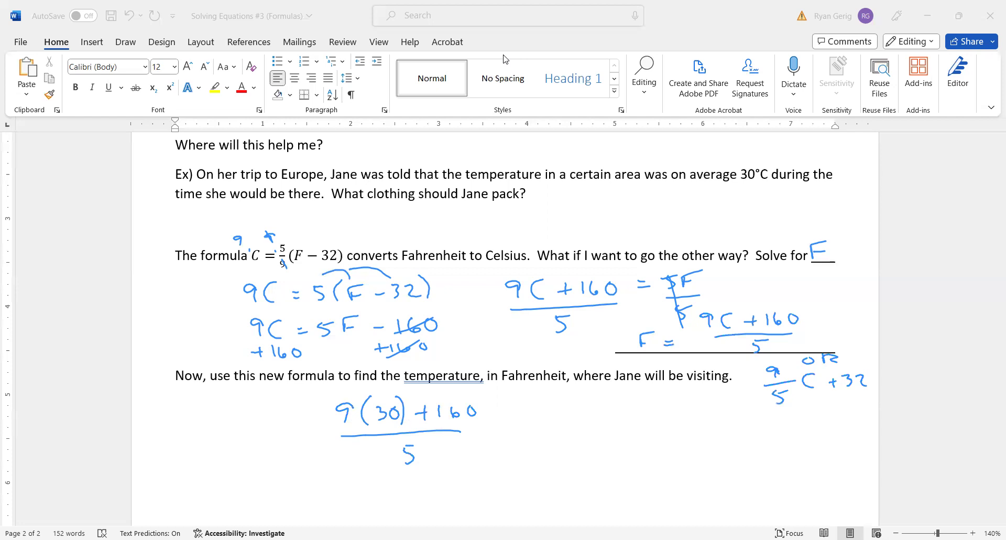
Simplify to 430/5 = 86°F and circle the answer
left_click_drag(535, 407, 546, 426)
mouse_move(555, 410)
left_mouse_down()
mouse_move(557, 422)
mouse_move(578, 413)
mouse_move(590, 429)
mouse_move(560, 459)
mouse_move(610, 432)
left_mouse_up()
left_click_drag(600, 439, 612, 437)
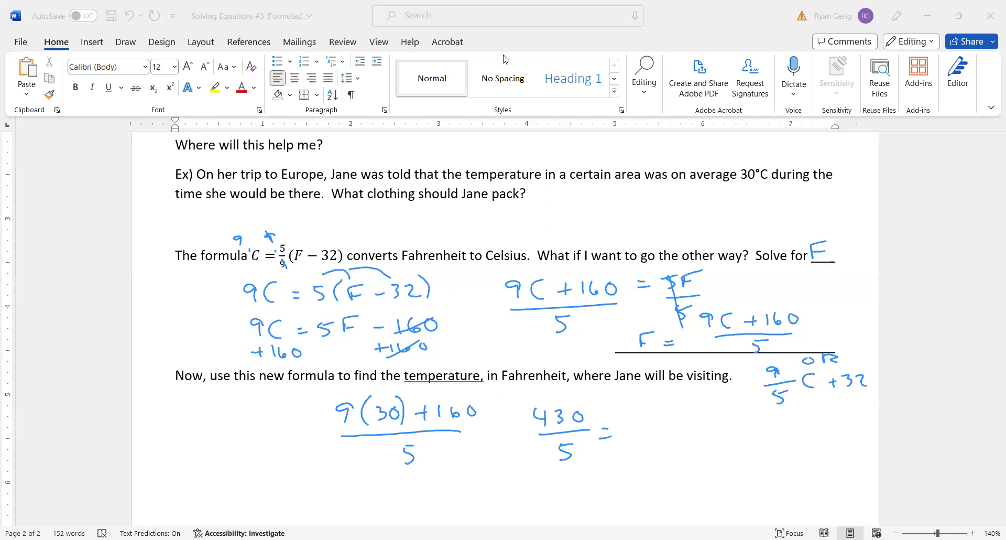
mouse_move(647, 419)
left_mouse_down()
mouse_move(640, 428)
mouse_move(646, 421)
left_mouse_up()
mouse_move(658, 419)
left_mouse_down()
mouse_move(660, 431)
mouse_move(674, 415)
mouse_move(624, 411)
mouse_move(705, 437)
left_mouse_up()
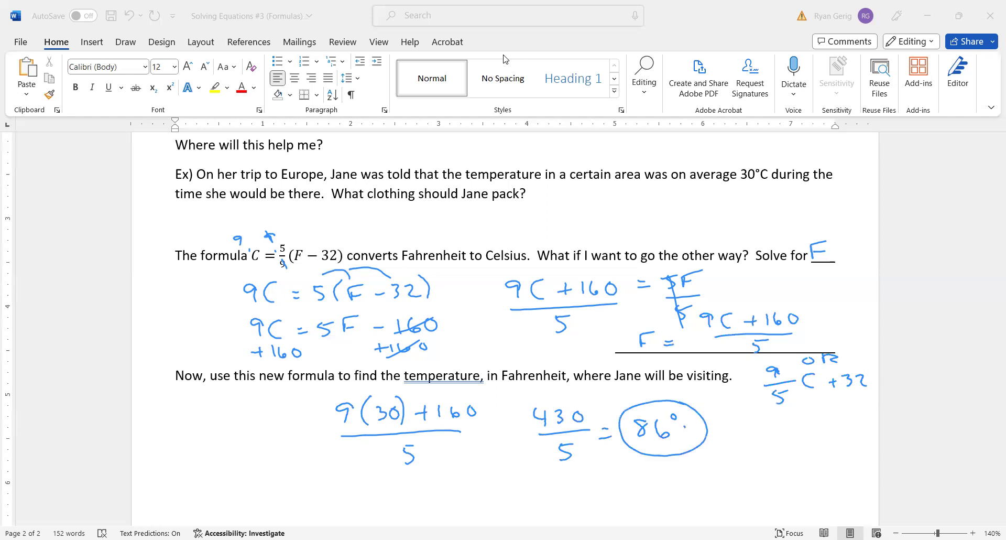
left_click_drag(684, 438, 701, 420)
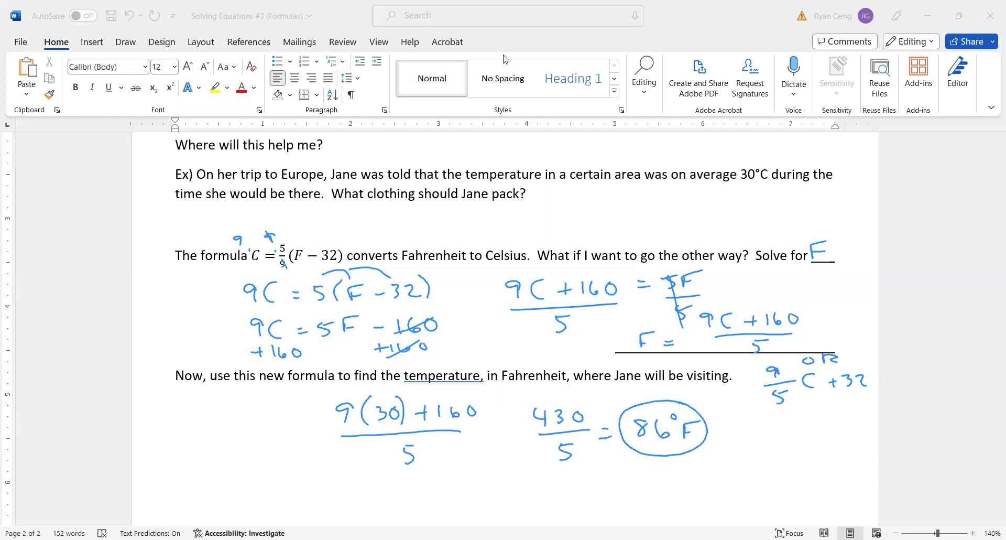